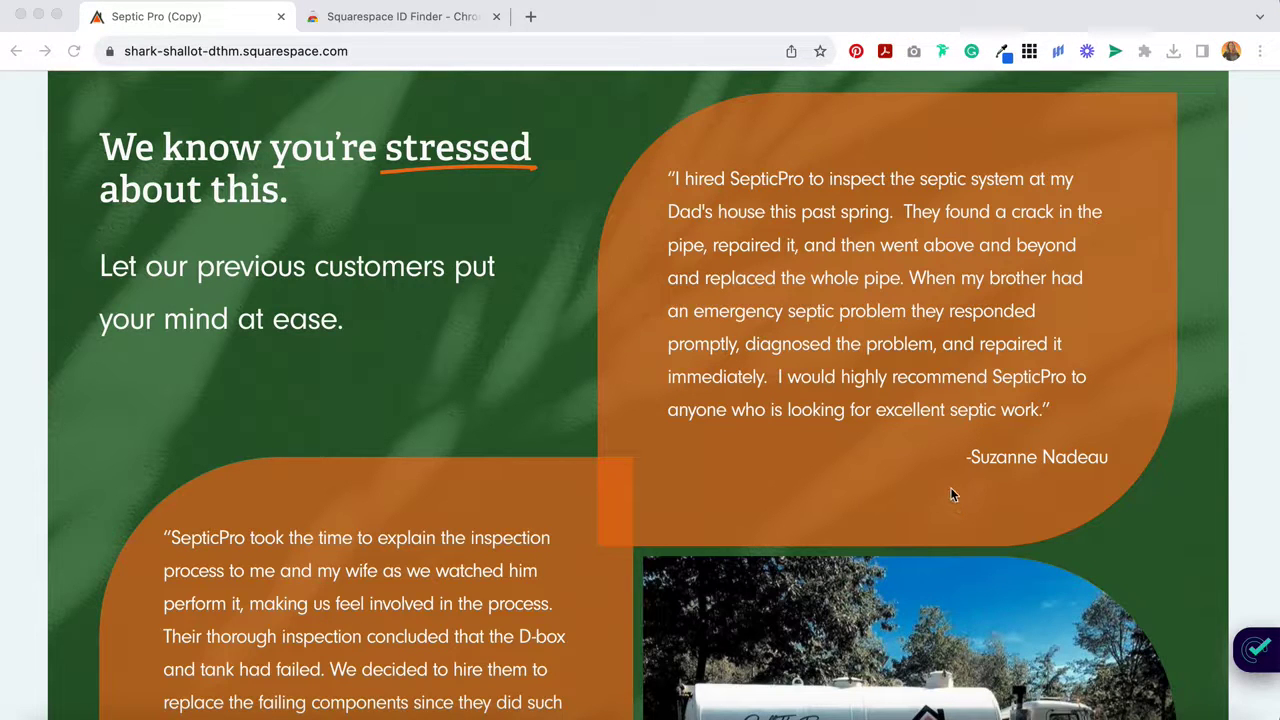
Copy the truck photo's block ID #block-feaaaa133fcbae2c308b with ID Finder, then turn the labels off
{"action": "left_click", "coordinate": [1031, 53]}
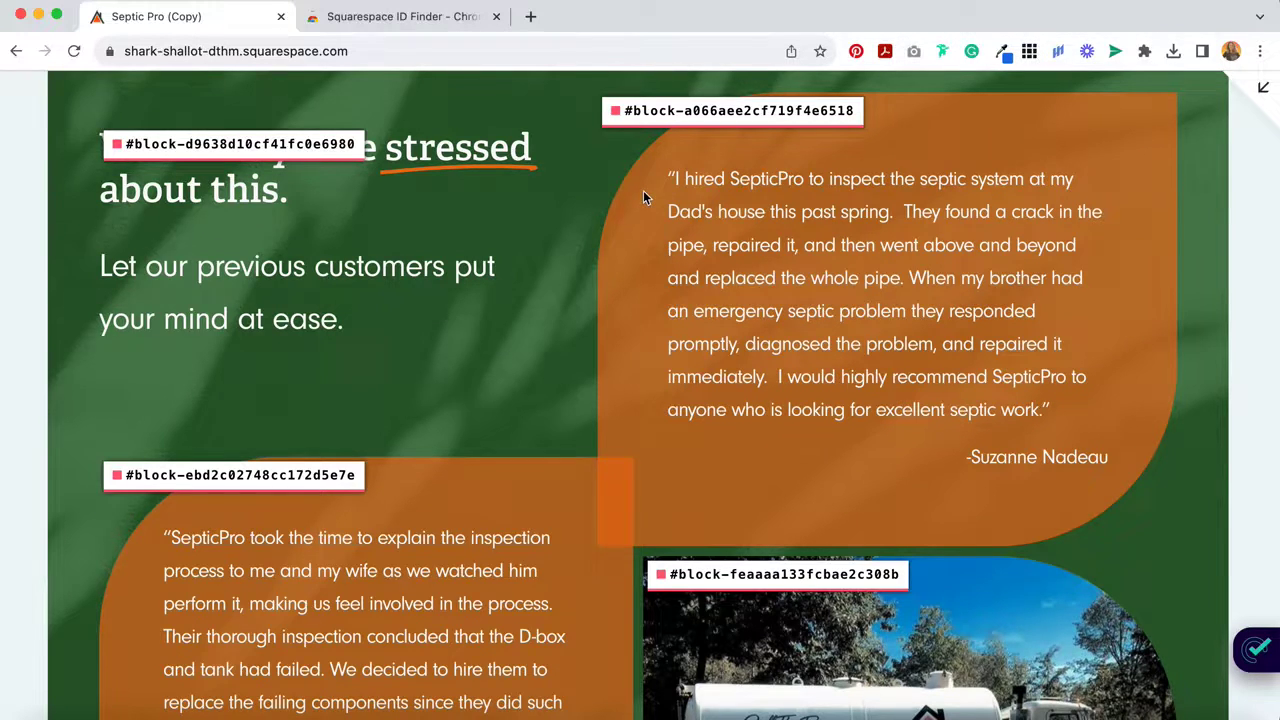
{"action": "scroll", "coordinate": [643, 197], "scroll_direction": "up", "scroll_amount": 3}
{"action": "scroll", "coordinate": [328, 250], "scroll_direction": "down", "scroll_amount": 1}
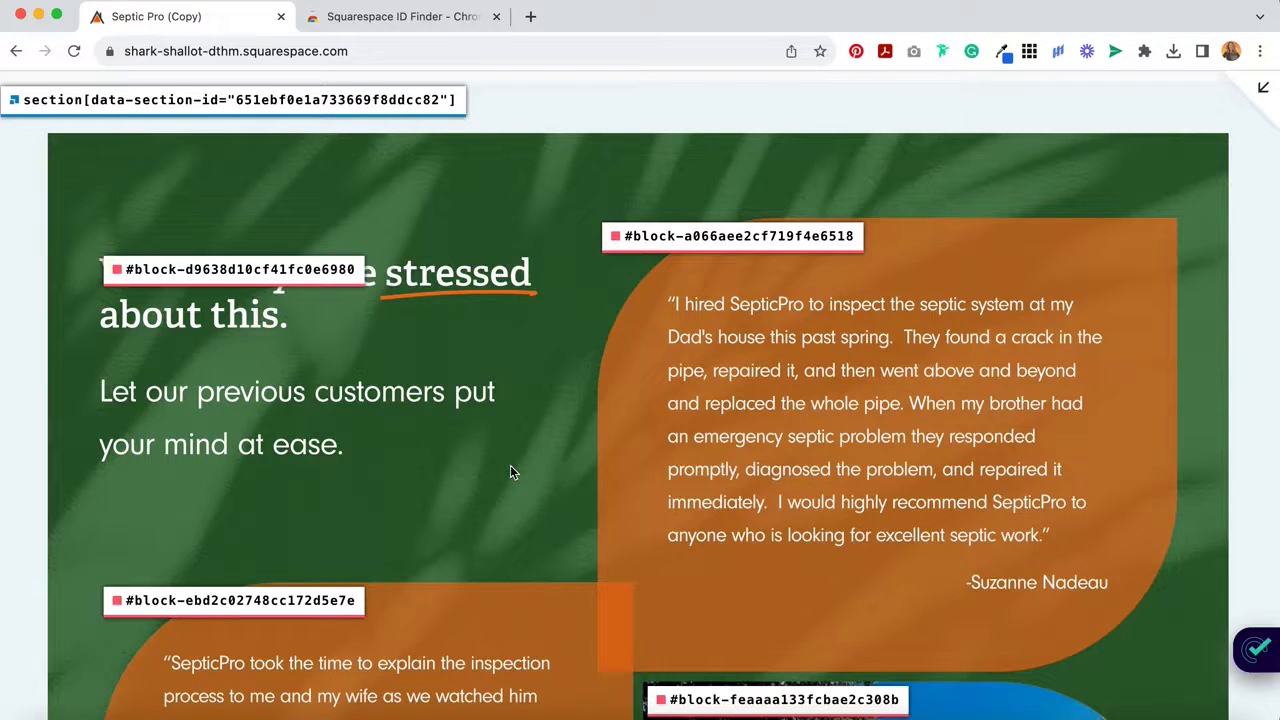
{"action": "scroll", "coordinate": [510, 472], "scroll_direction": "down", "scroll_amount": 5}
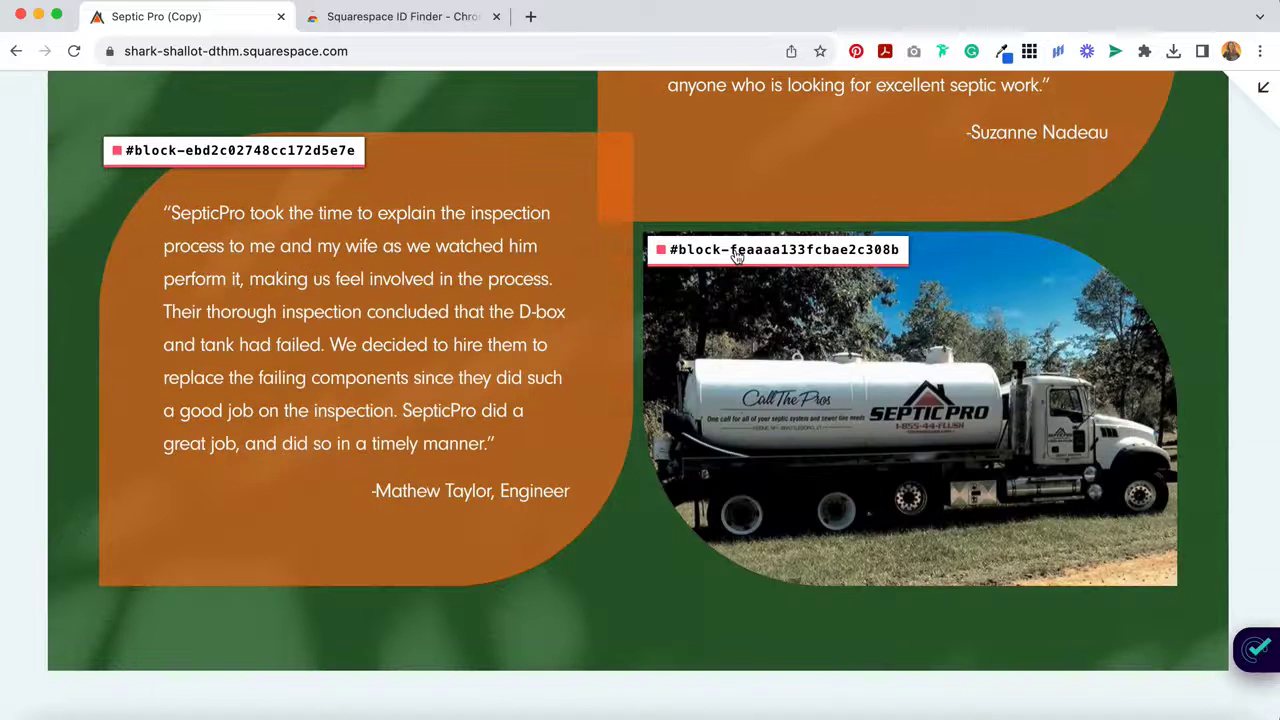
{"action": "left_click", "coordinate": [736, 254]}
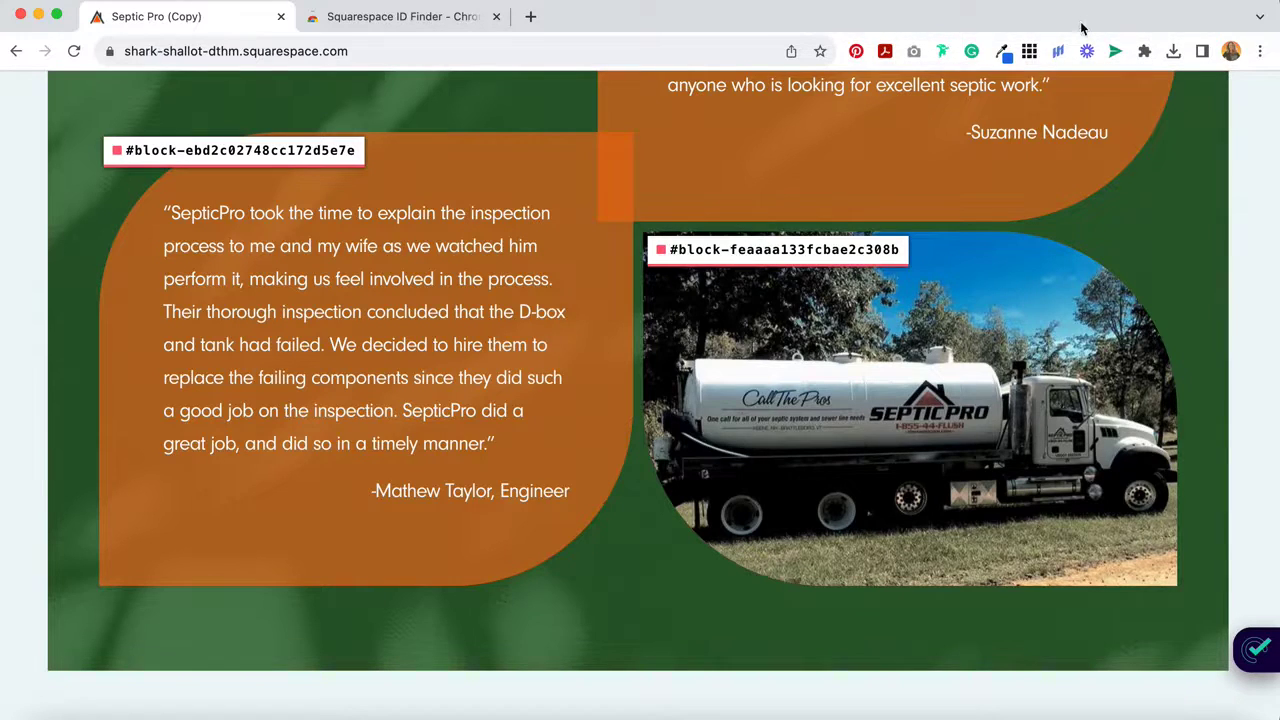
{"action": "left_click", "coordinate": [1030, 53]}
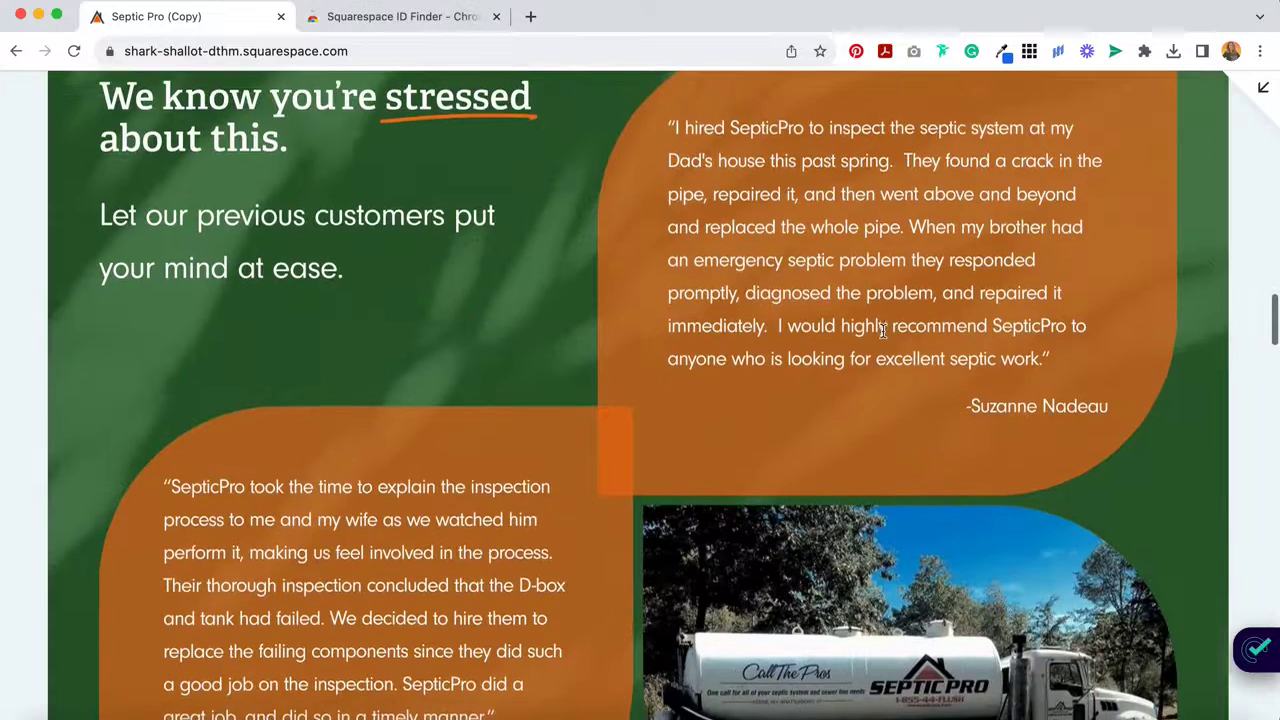
Return from the live Home page to the editor and view its mobile layout
{"action": "scroll", "coordinate": [882, 332], "scroll_direction": "down", "scroll_amount": 3}
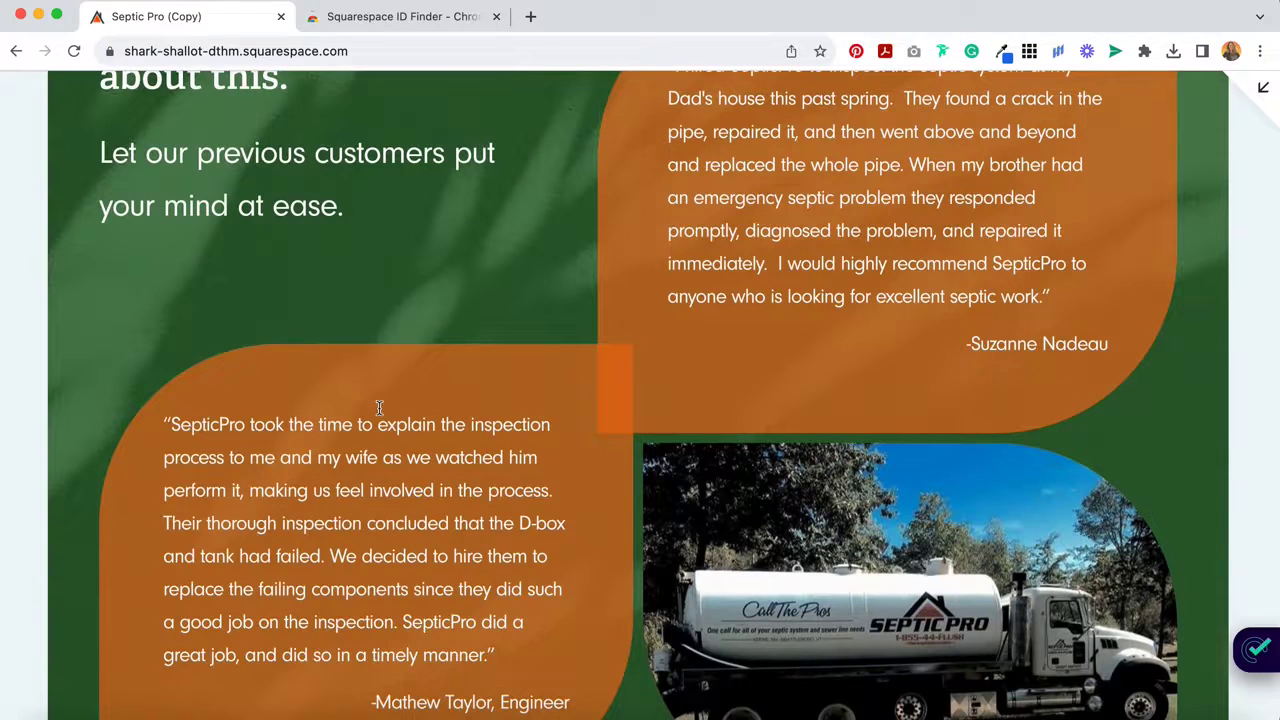
{"action": "scroll", "coordinate": [902, 530], "scroll_direction": "down", "scroll_amount": 2}
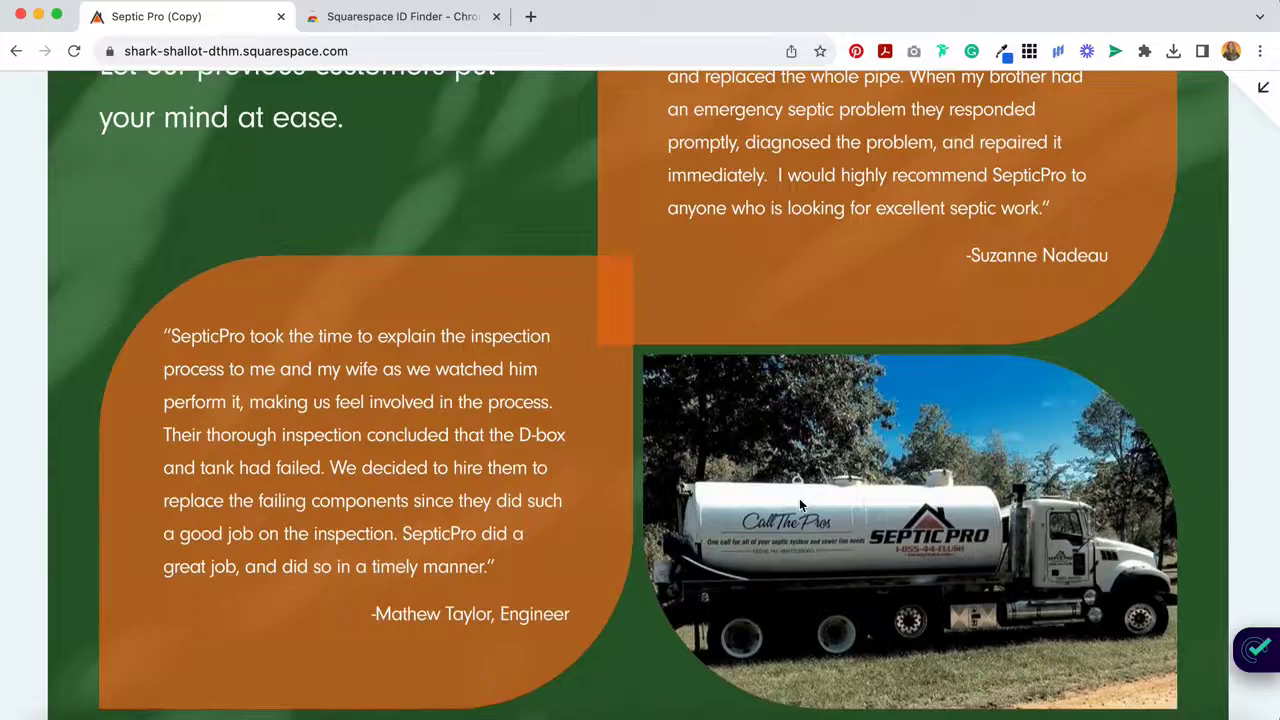
{"action": "scroll", "coordinate": [799, 498], "scroll_direction": "up", "scroll_amount": 1}
{"action": "left_click", "coordinate": [1262, 91]}
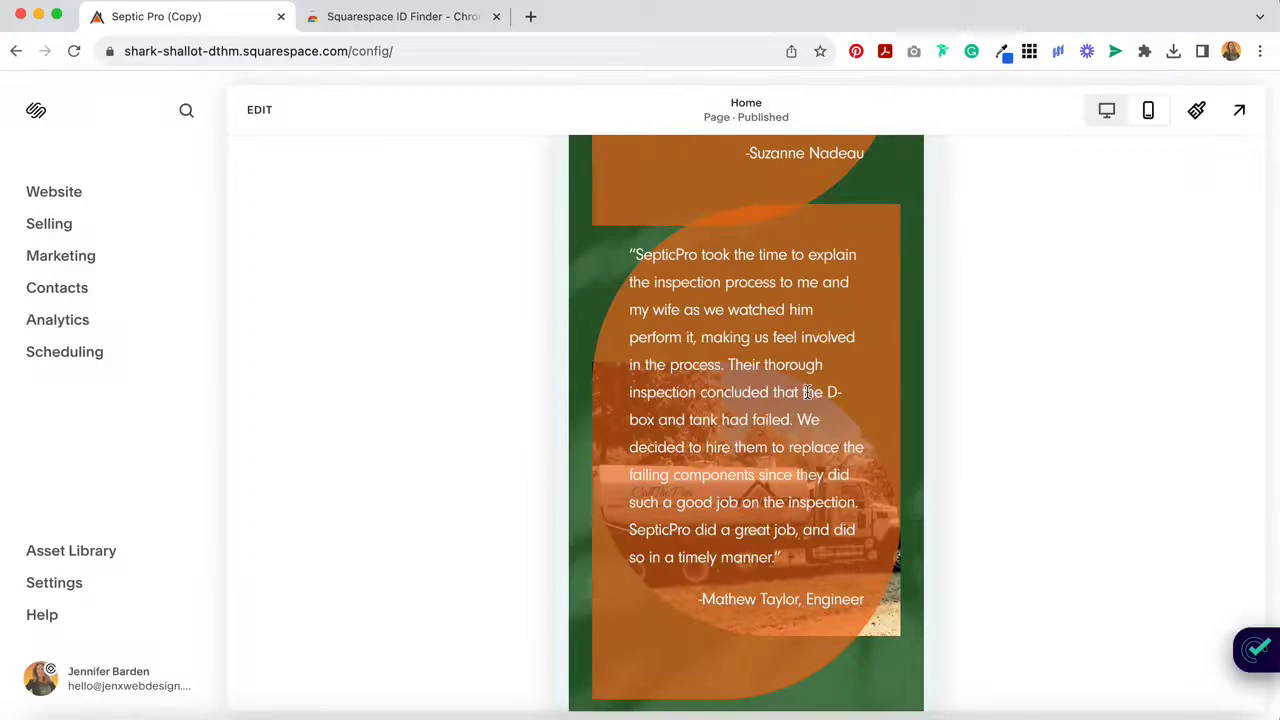
{"action": "scroll", "coordinate": [745, 400], "scroll_direction": "down", "scroll_amount": 2}
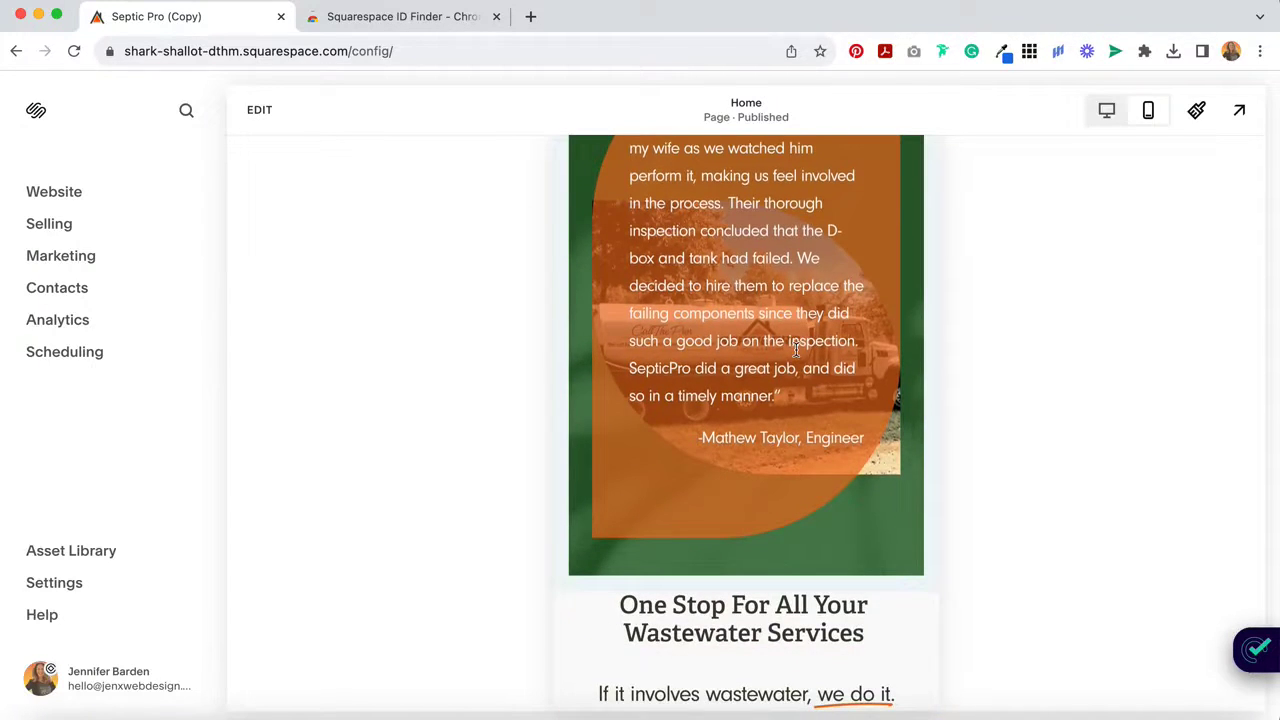
{"action": "left_click", "coordinate": [262, 112]}
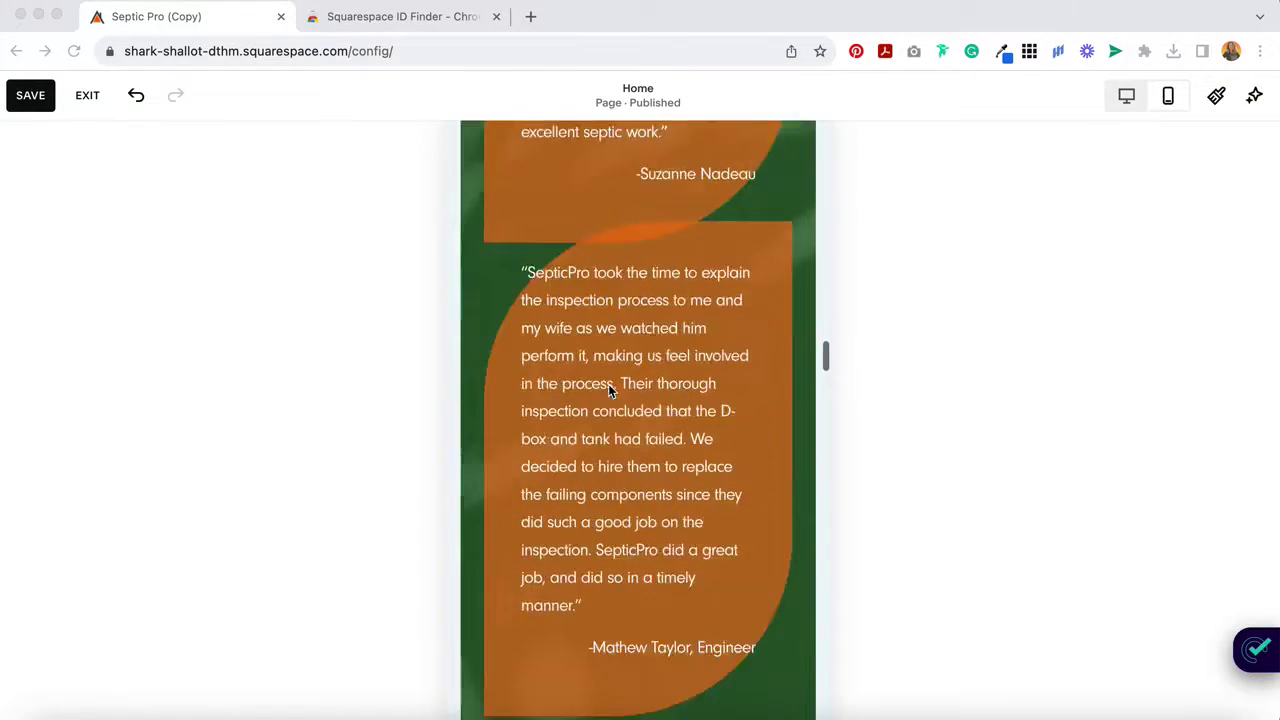
{"action": "scroll", "coordinate": [609, 384], "scroll_direction": "down", "scroll_amount": 5}
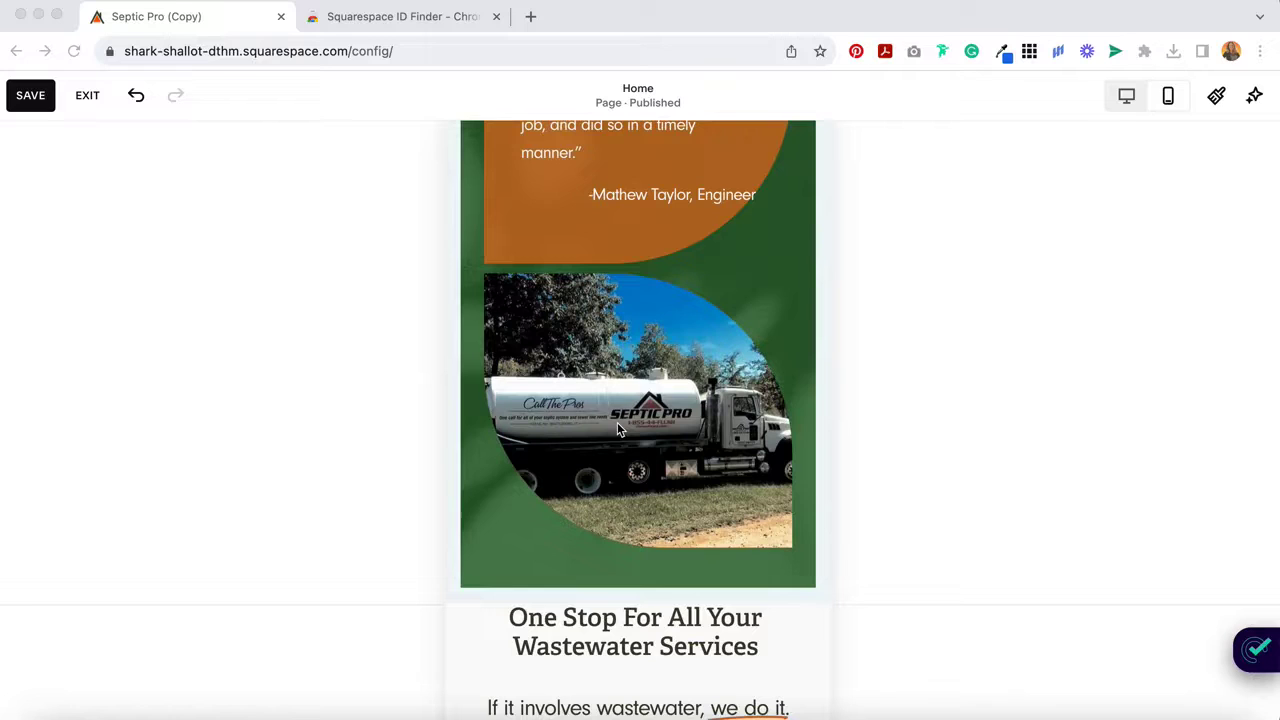
{"action": "key", "text": "Escape"}
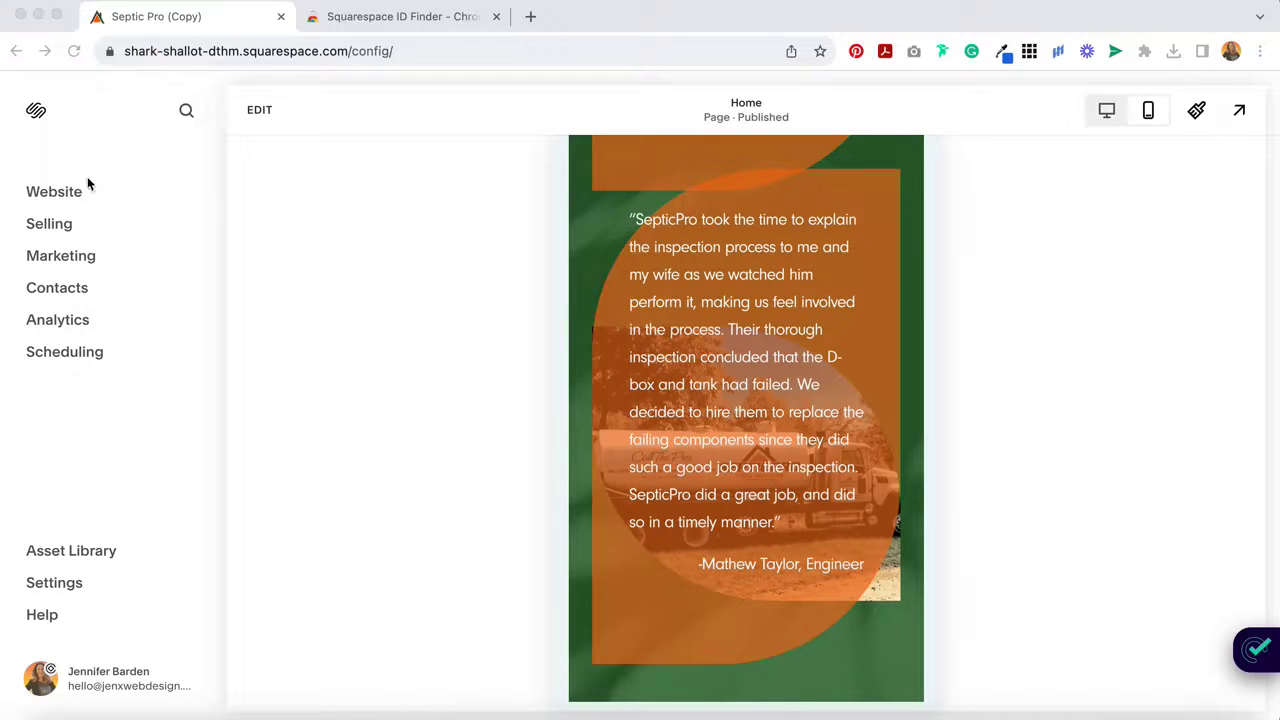
Go to Website Tools and open the Custom CSS editor
{"action": "left_click", "coordinate": [52, 191]}
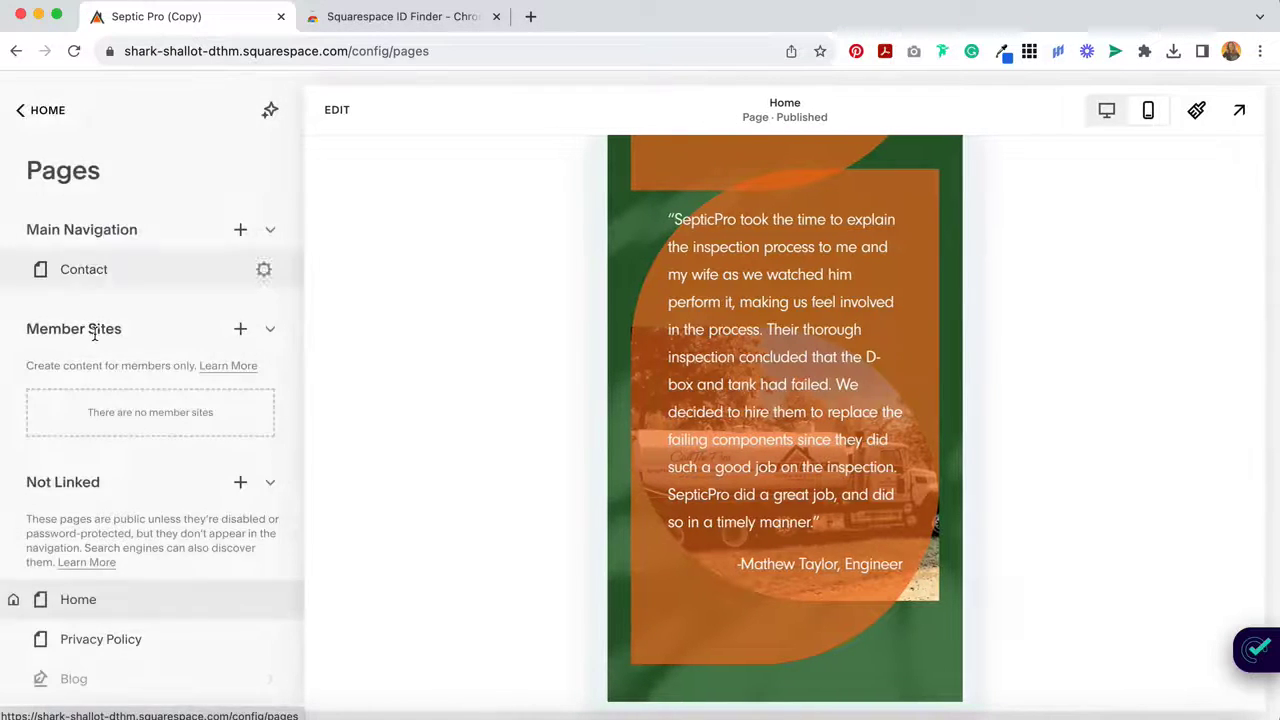
{"action": "scroll", "coordinate": [100, 335], "scroll_direction": "down", "scroll_amount": 5}
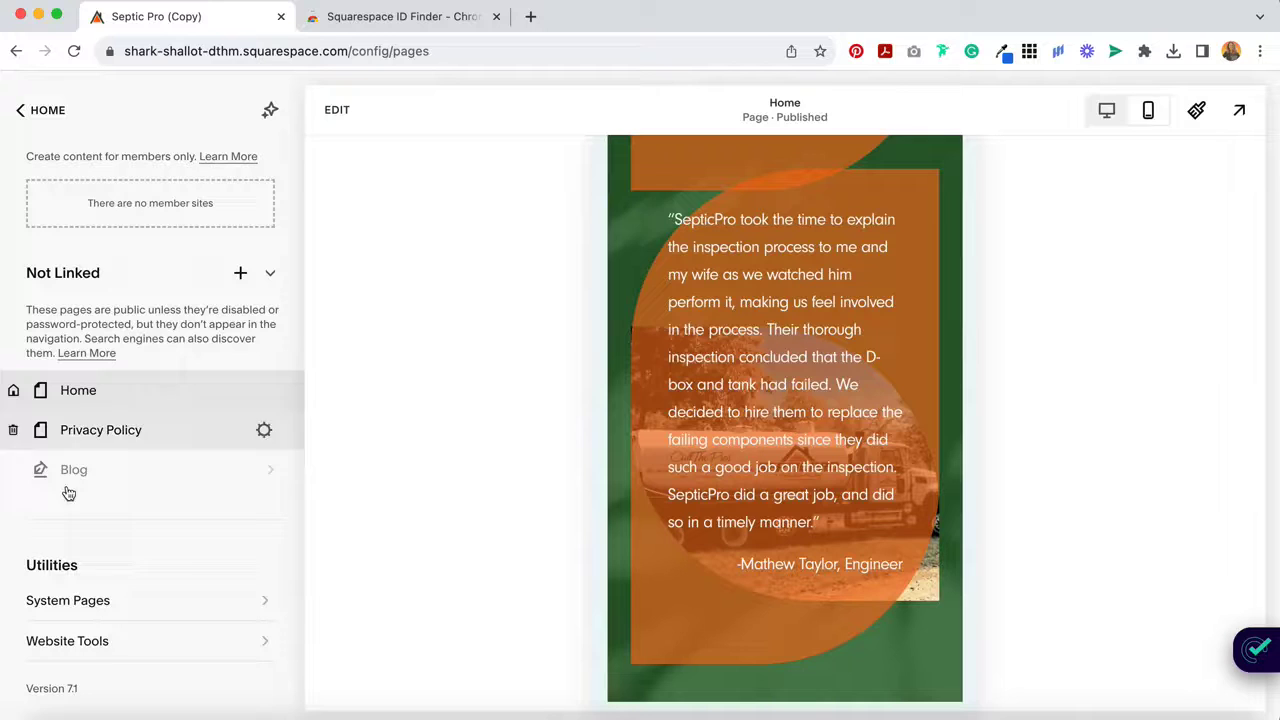
{"action": "left_click", "coordinate": [88, 640]}
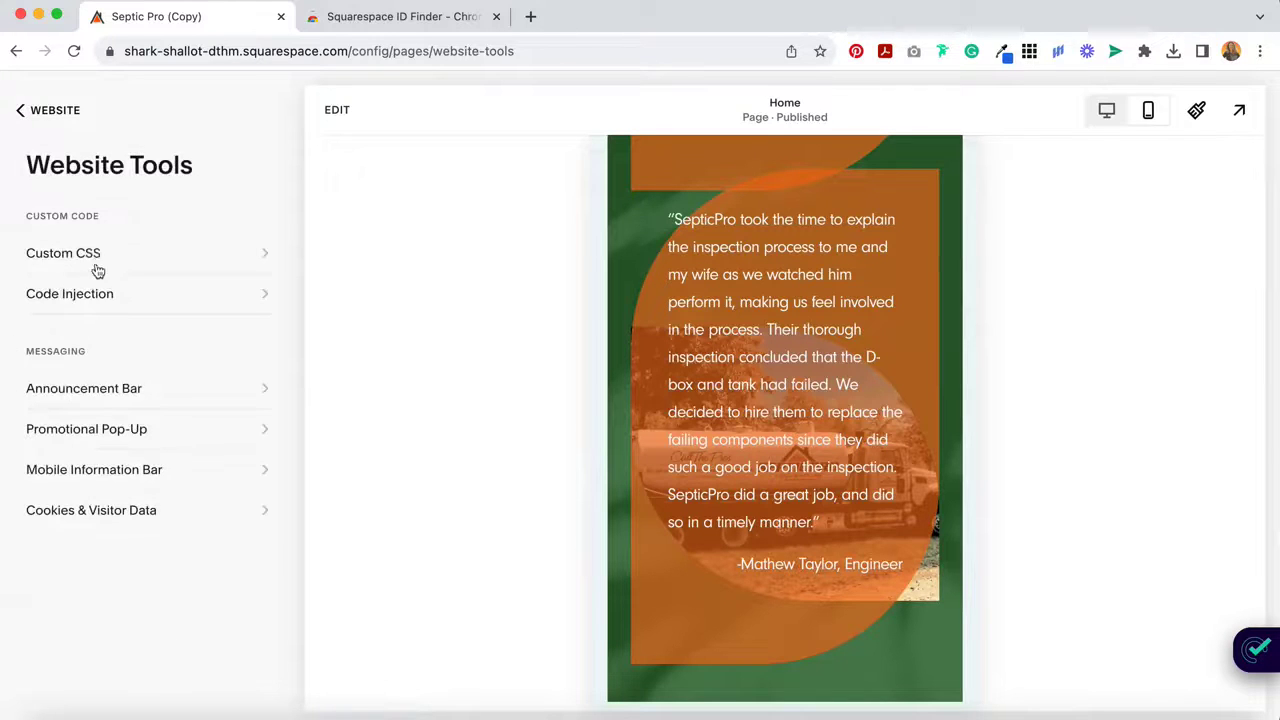
{"action": "left_click", "coordinate": [94, 252]}
Paste the 768px display:none media-query template and replace its comment with a septic-truck-hiding note
{"action": "left_click", "coordinate": [114, 348]}
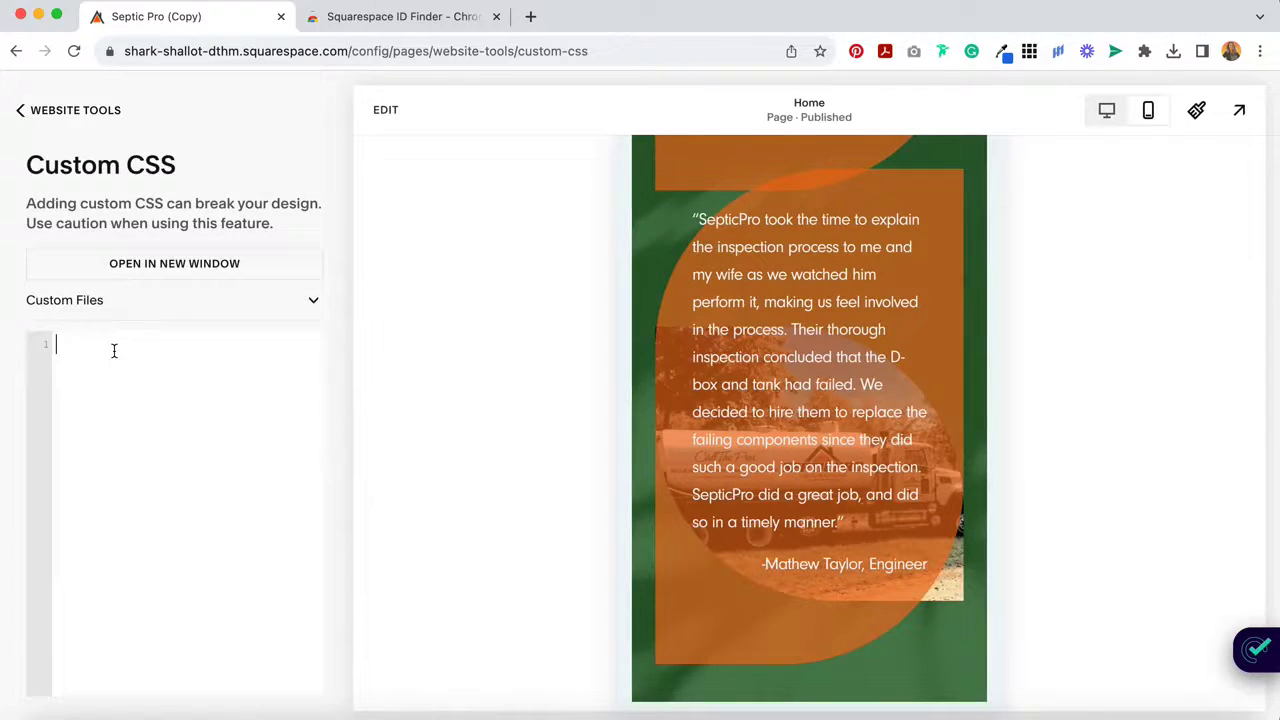
{"action": "type", "text": "/* Describe what you're hiding from mobile so you don't forget*/  @media screen and (max-width: 768px) { #block or section id goes here {  display:none !important;   } }"}
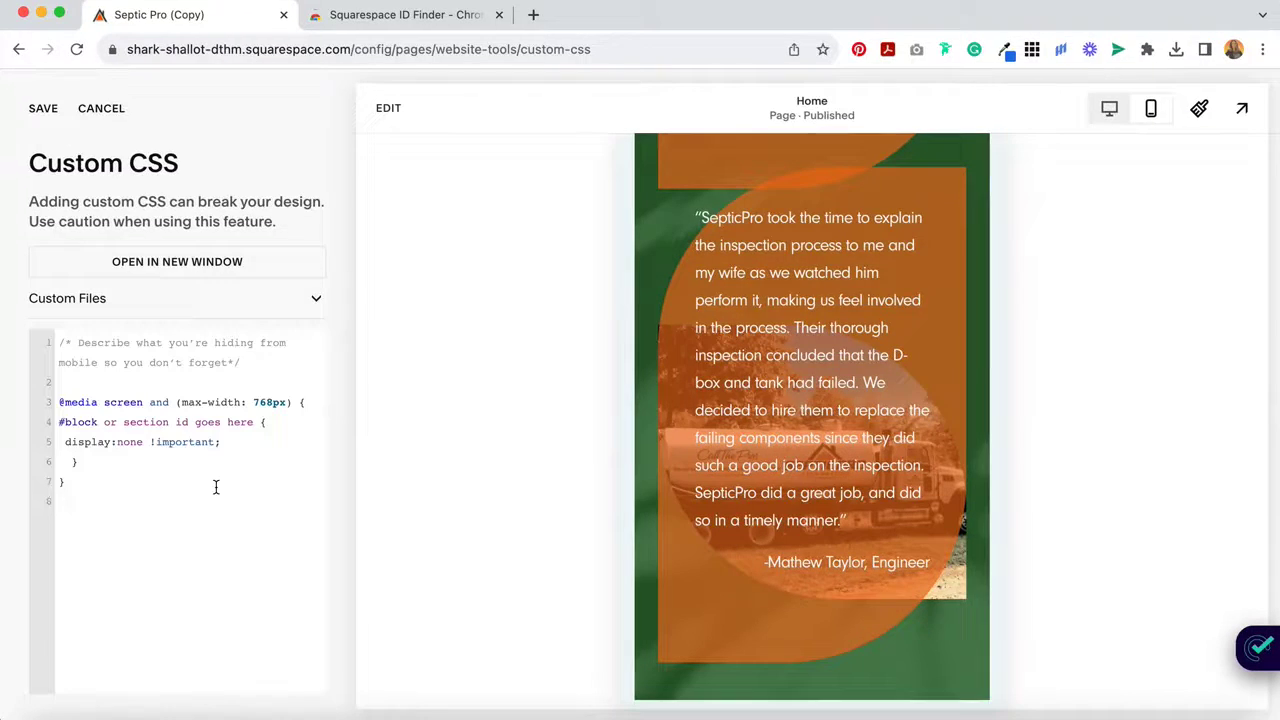
{"action": "left_click_drag", "start_coordinate": [78, 343], "coordinate": [224, 362]}
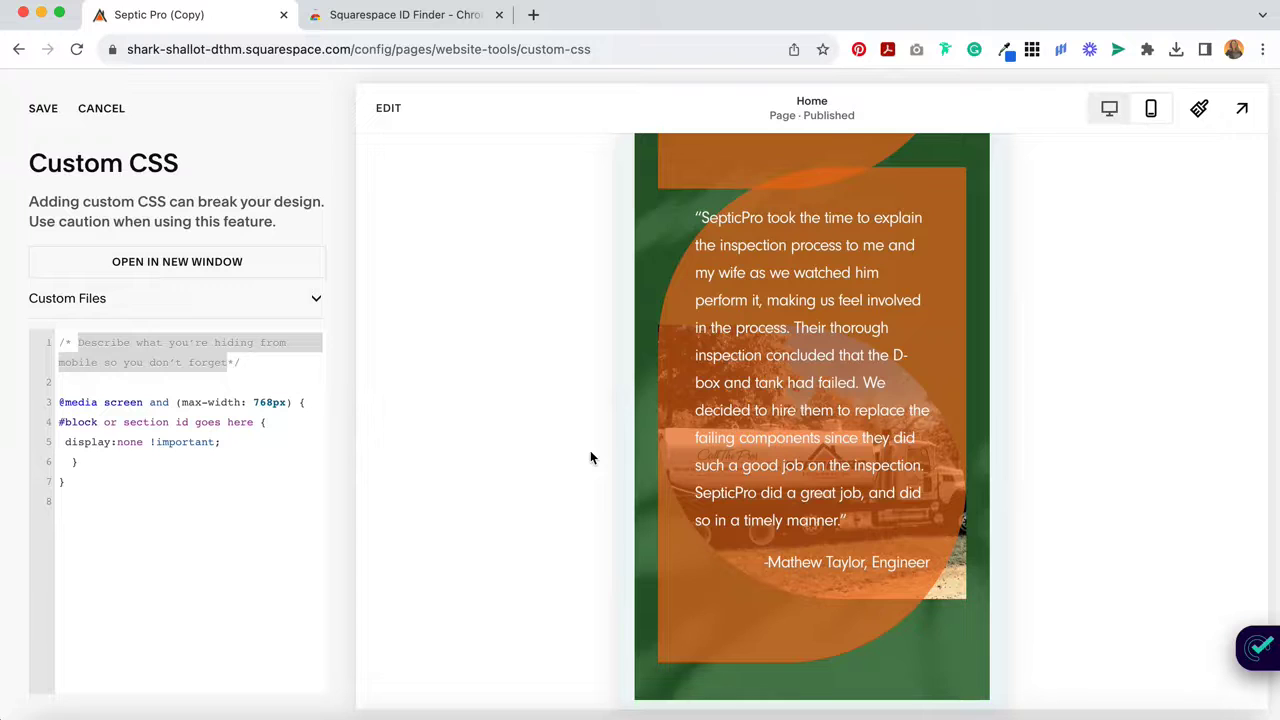
{"action": "type", "text": "Hide septic truck from testimonials section on mobile"}
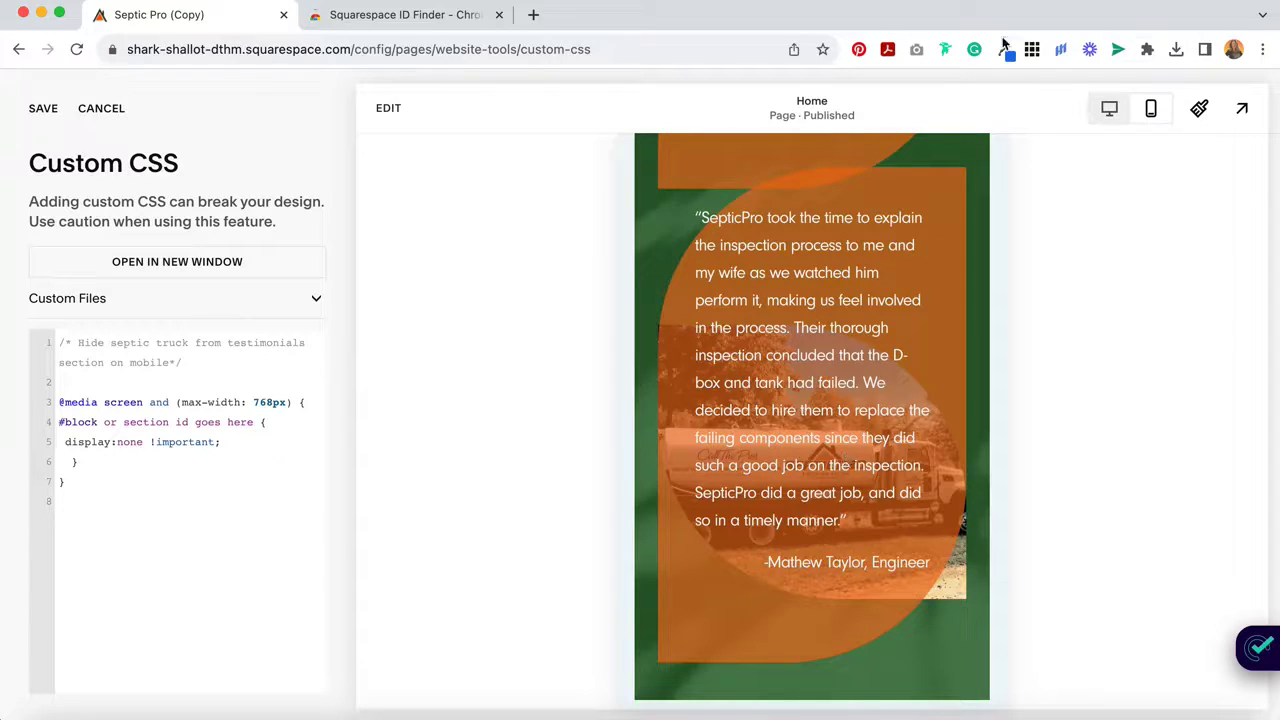
Bring the truck image in front of the second testimonial's text block and save the Home page
{"action": "left_click", "coordinate": [1030, 50]}
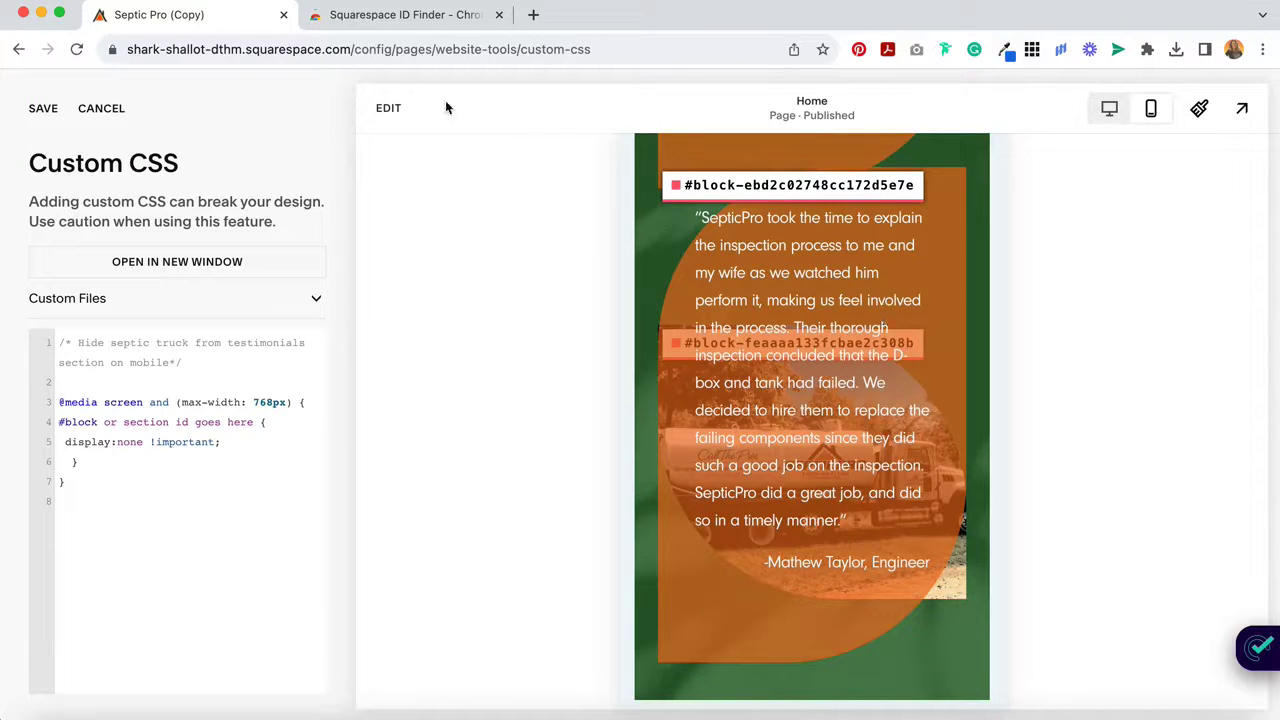
{"action": "left_click", "coordinate": [398, 109]}
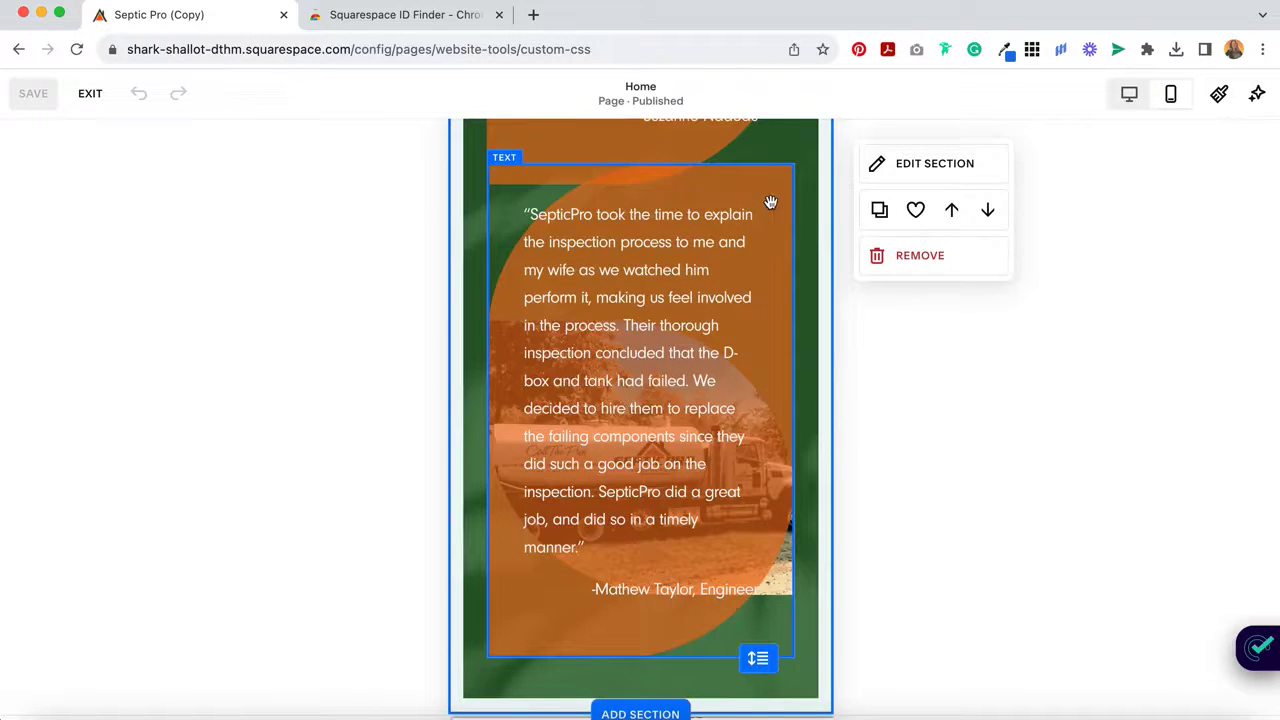
{"action": "left_click", "coordinate": [770, 202]}
{"action": "left_click", "coordinate": [989, 183]}
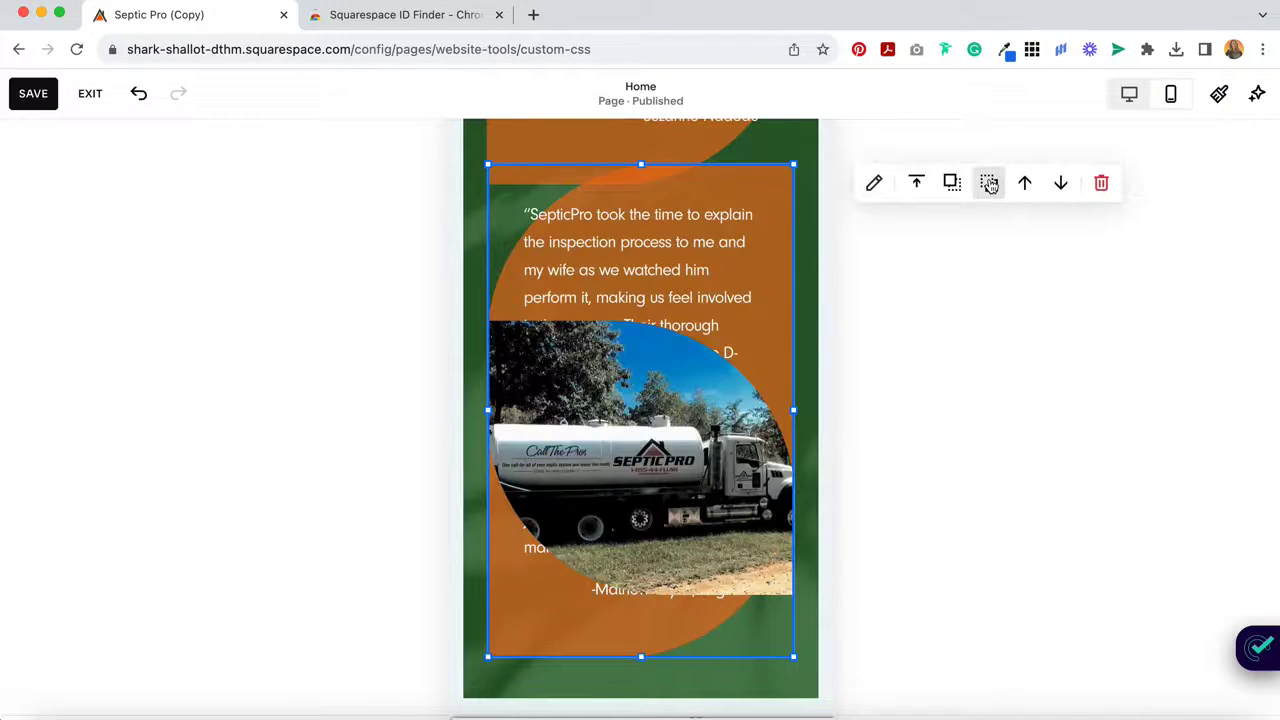
{"action": "left_click", "coordinate": [33, 96]}
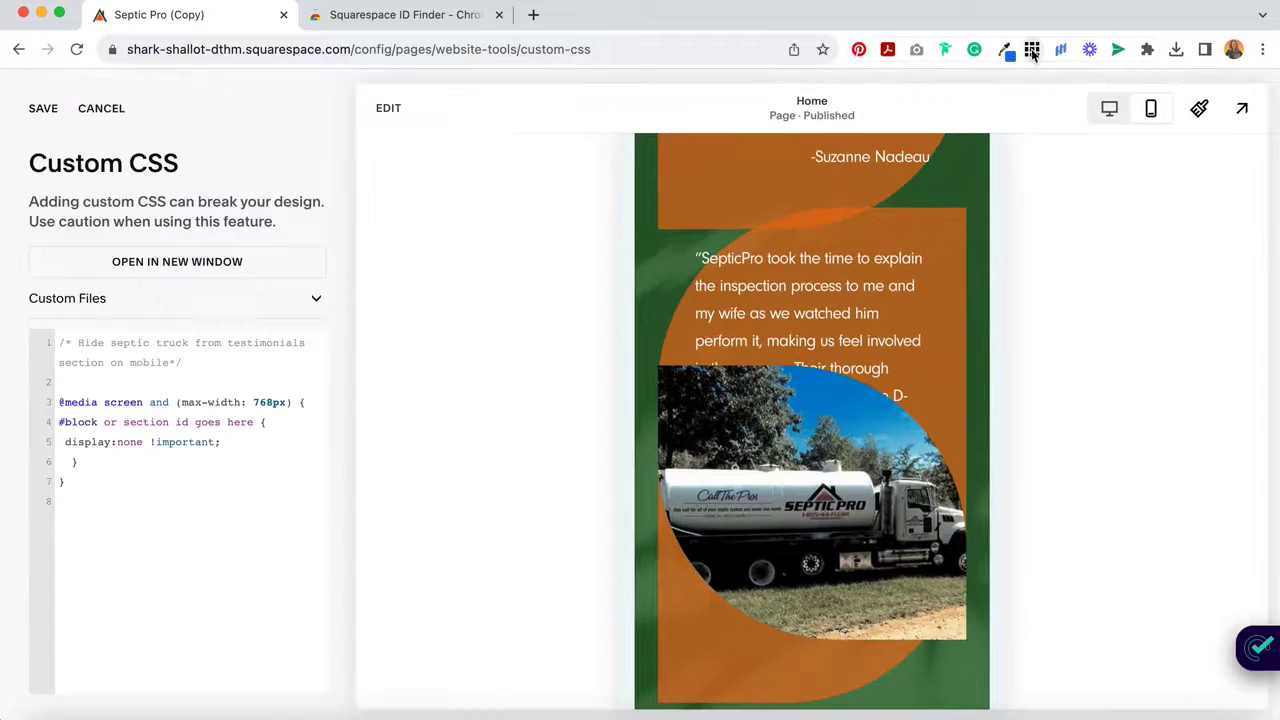
Replace the line-4 placeholder selector with #block-feaaaa133fcbae2c308b and save the custom CSS
{"action": "left_click", "coordinate": [1031, 50]}
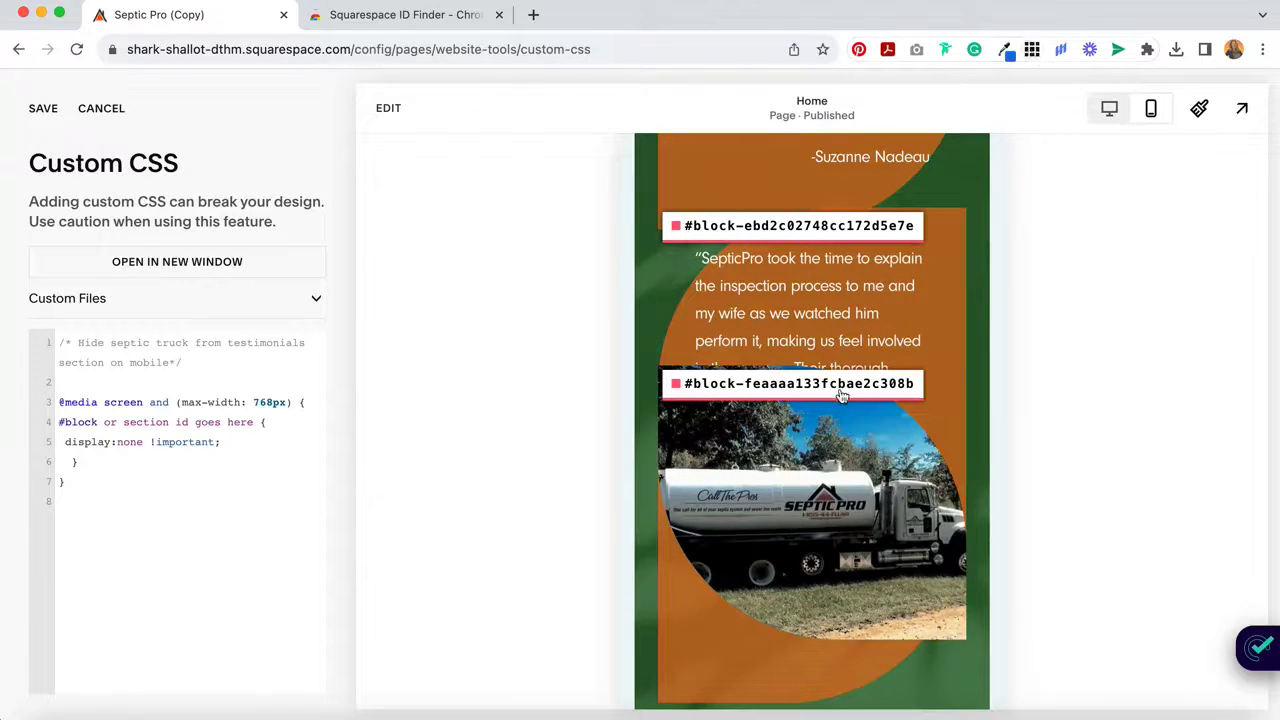
{"action": "left_click", "coordinate": [842, 396]}
{"action": "left_click_drag", "start_coordinate": [58, 422], "coordinate": [255, 425]}
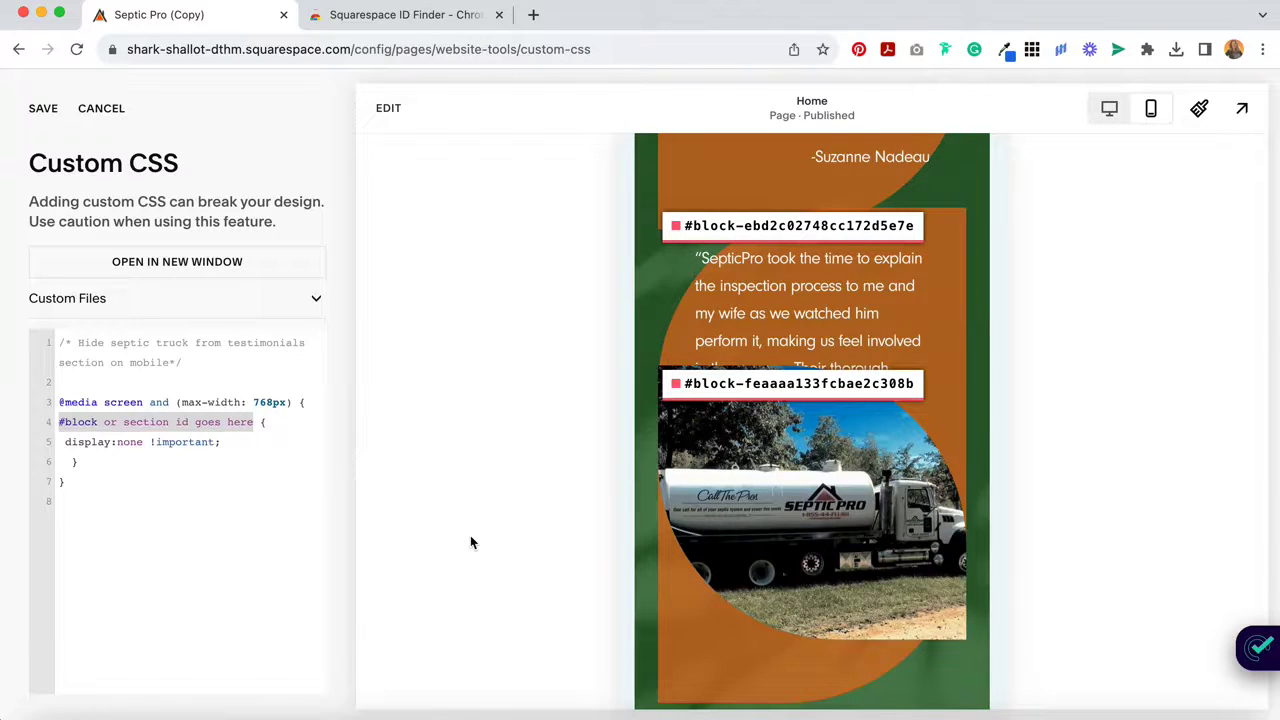
{"action": "key", "text": "super+v"}
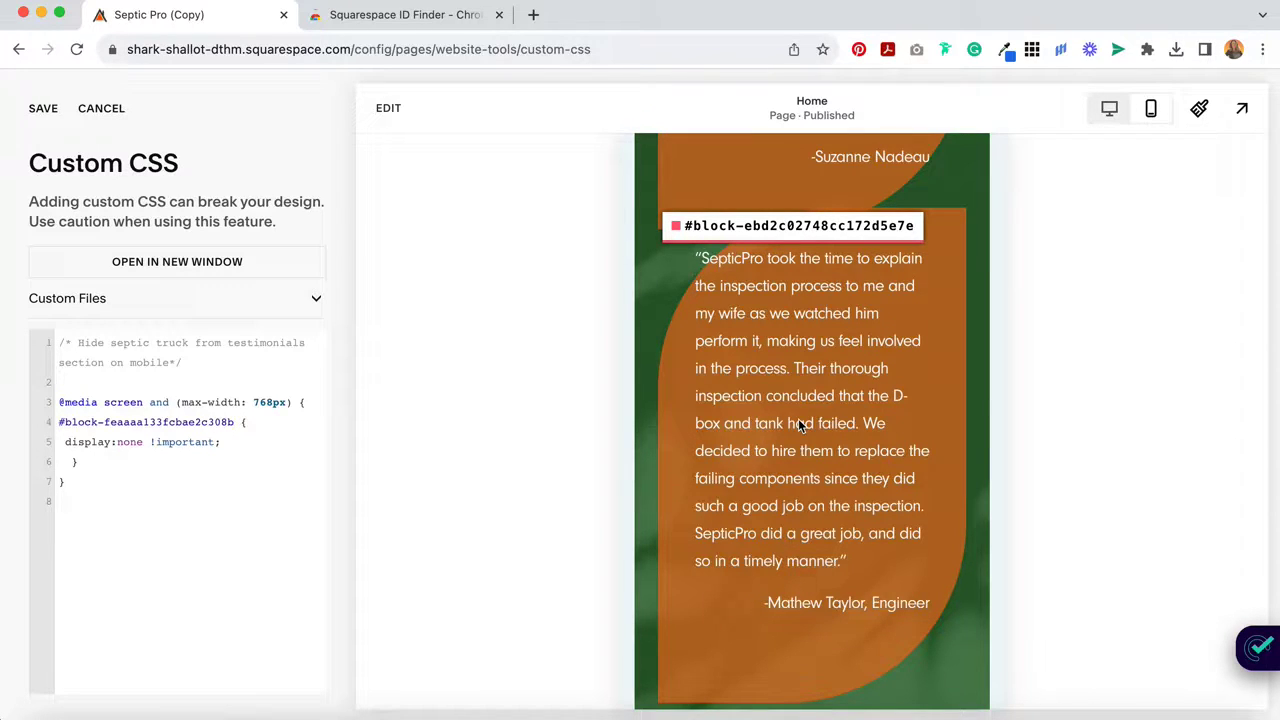
{"action": "left_click", "coordinate": [43, 110]}
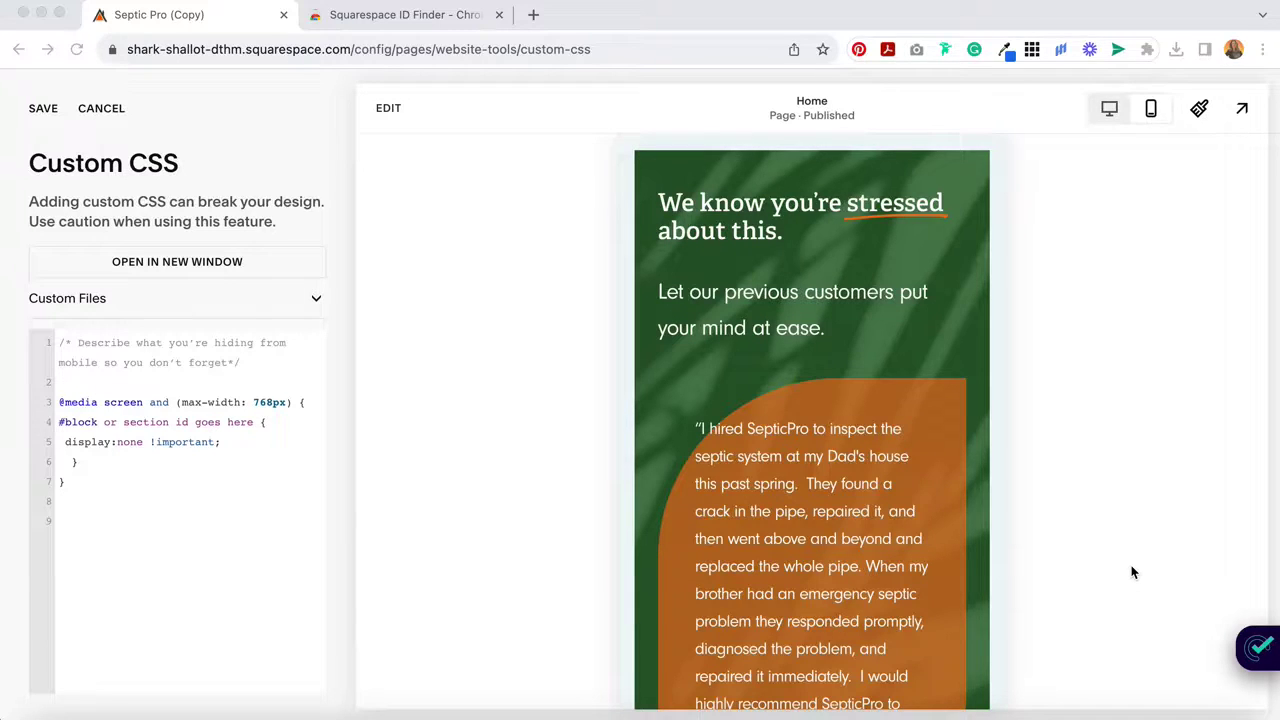
Swap the line-4 selector for section[data-section-id="651ebf0e1a733669f8dccc82"], the testimonials section's ID
{"action": "left_click", "coordinate": [79, 342]}
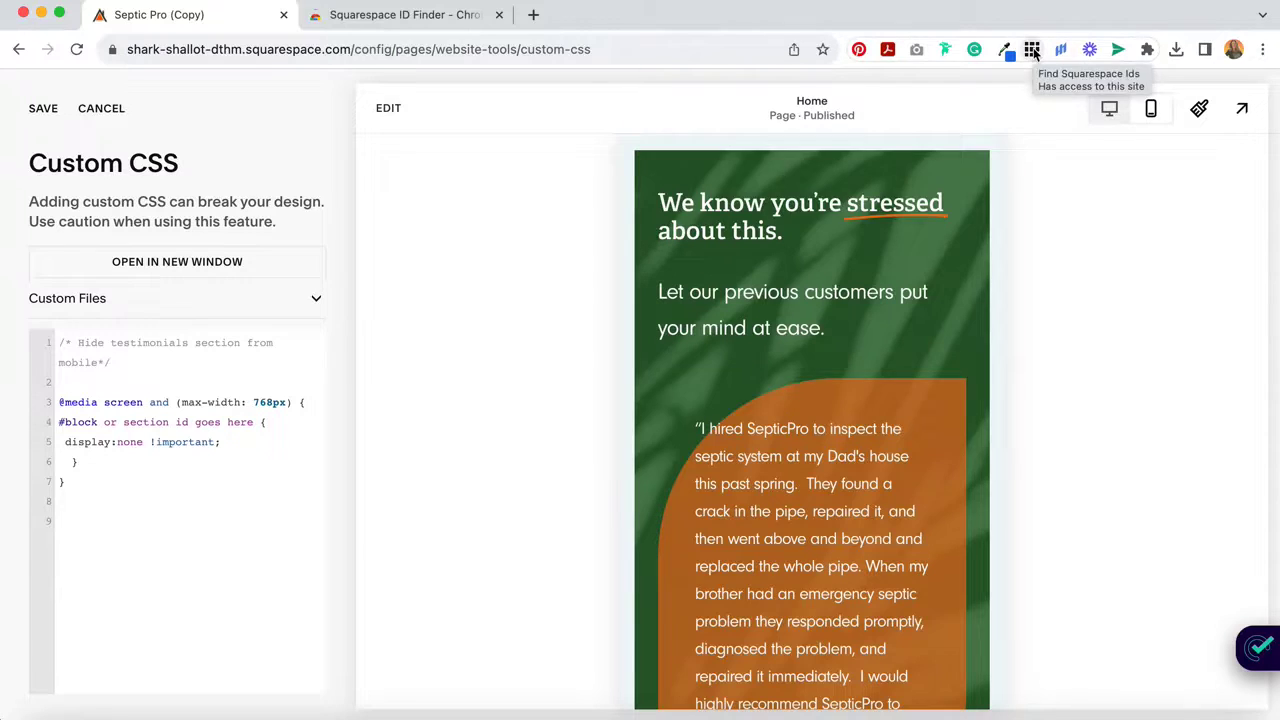
{"action": "left_click", "coordinate": [1032, 50]}
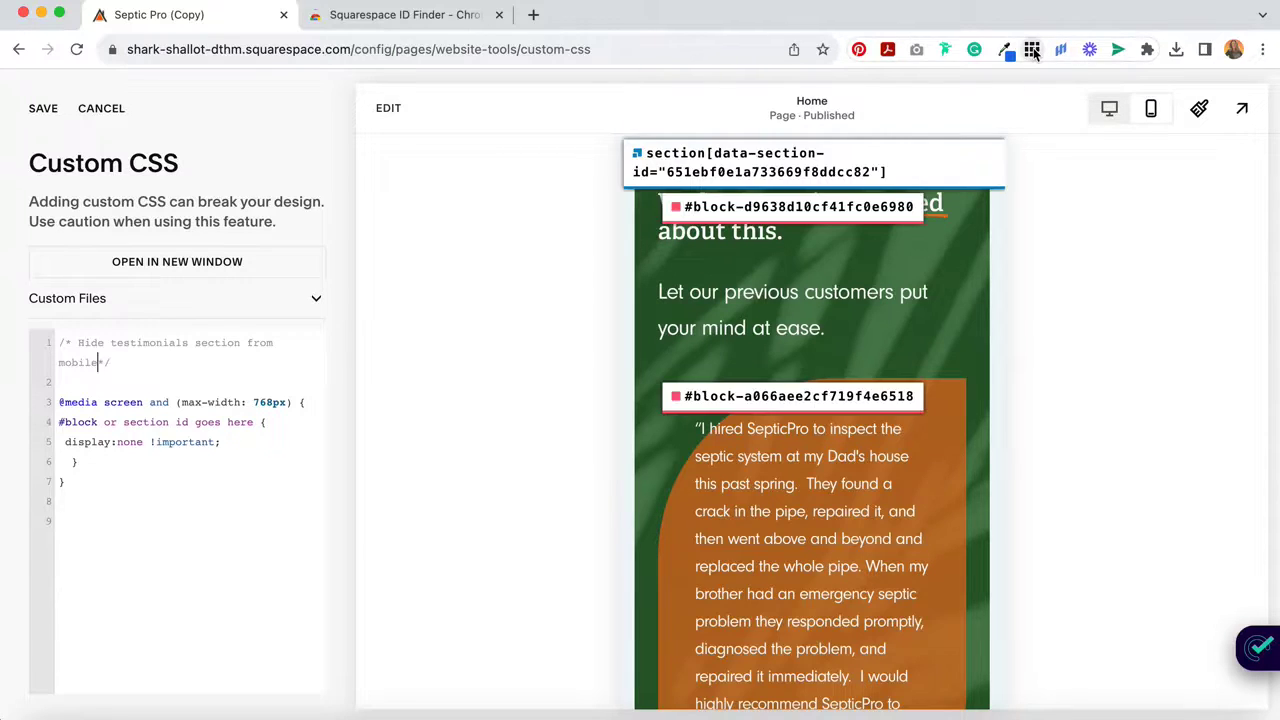
{"action": "left_click", "coordinate": [720, 158]}
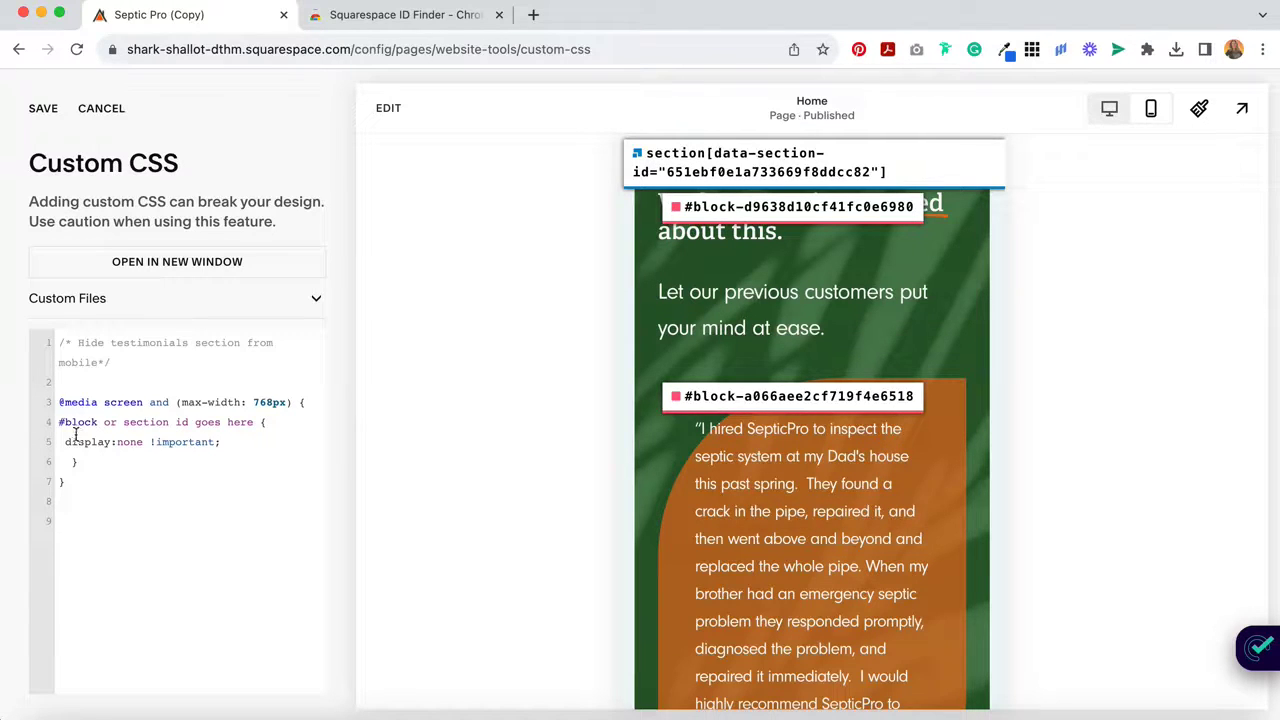
{"action": "left_click_drag", "start_coordinate": [58, 422], "coordinate": [253, 422]}
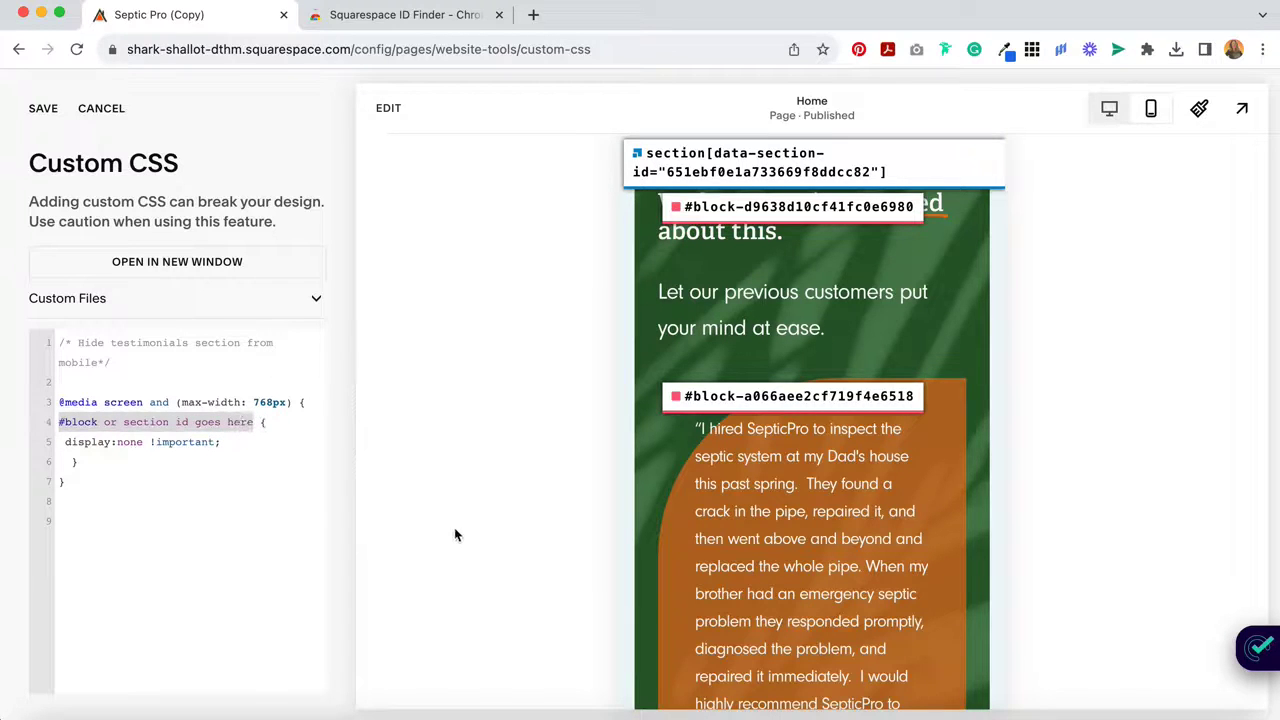
{"action": "key", "text": "cmd+v"}
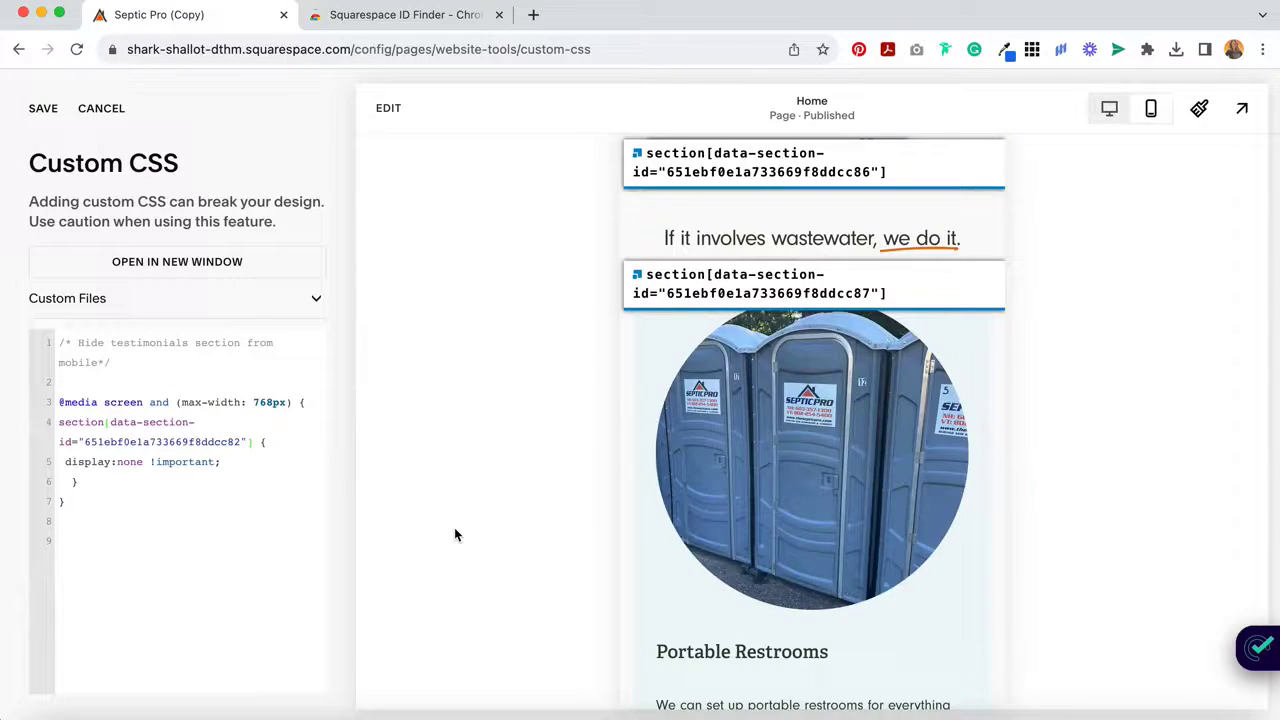